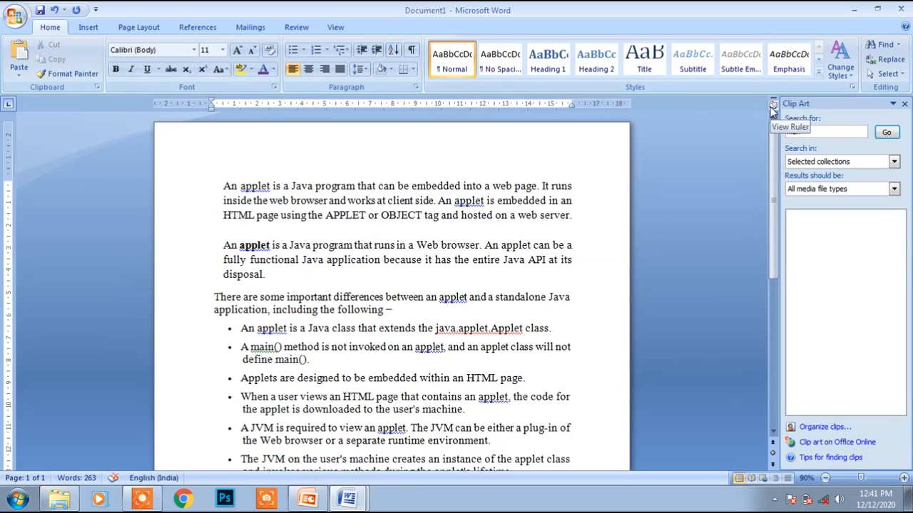
- Toggle the ruler off and on, and widen the text area by moving the left and right page margins outward
{"action": "left_click", "coordinate": [772, 106]}
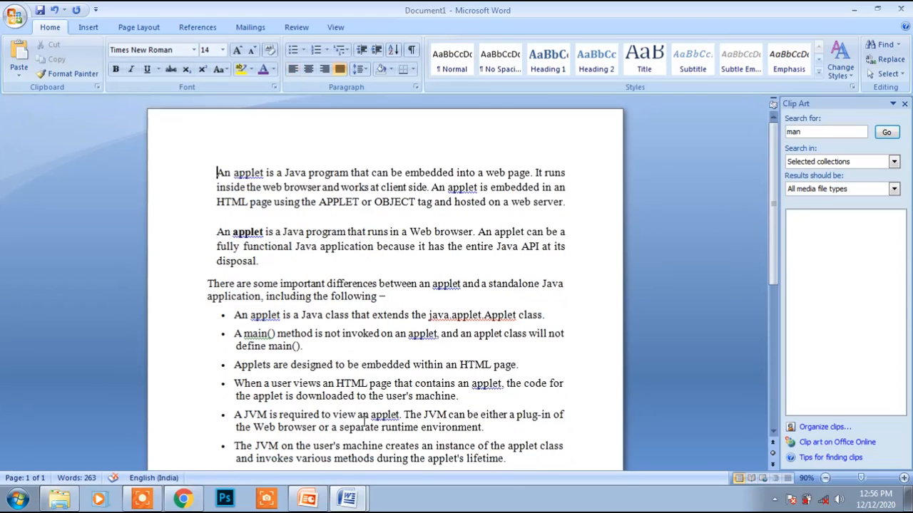
{"action": "left_click", "coordinate": [772, 107]}
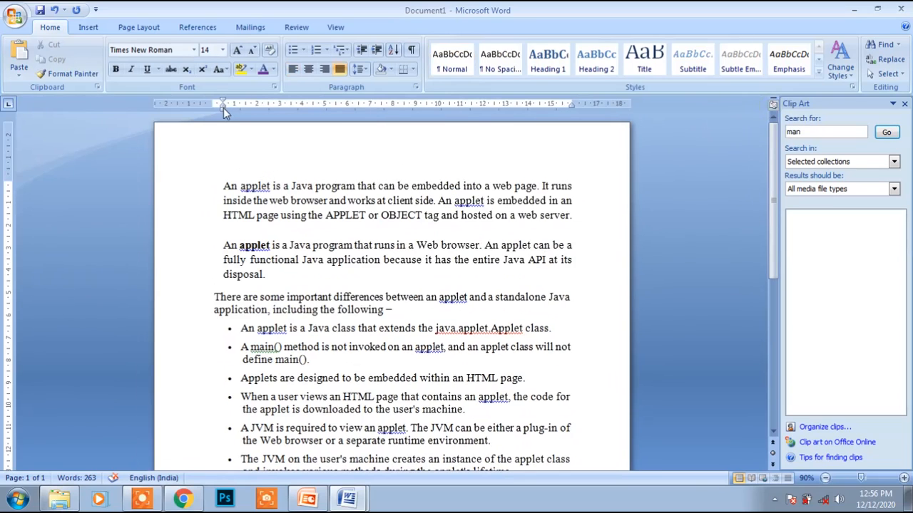
{"action": "left_click_drag", "start_coordinate": [225, 187], "coordinate": [363, 373]}
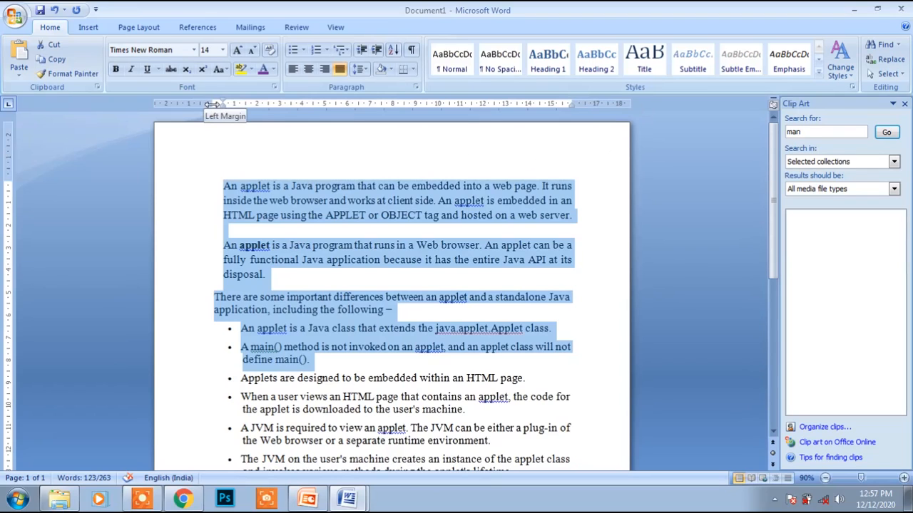
{"action": "left_click_drag", "start_coordinate": [212, 104], "coordinate": [211, 104]}
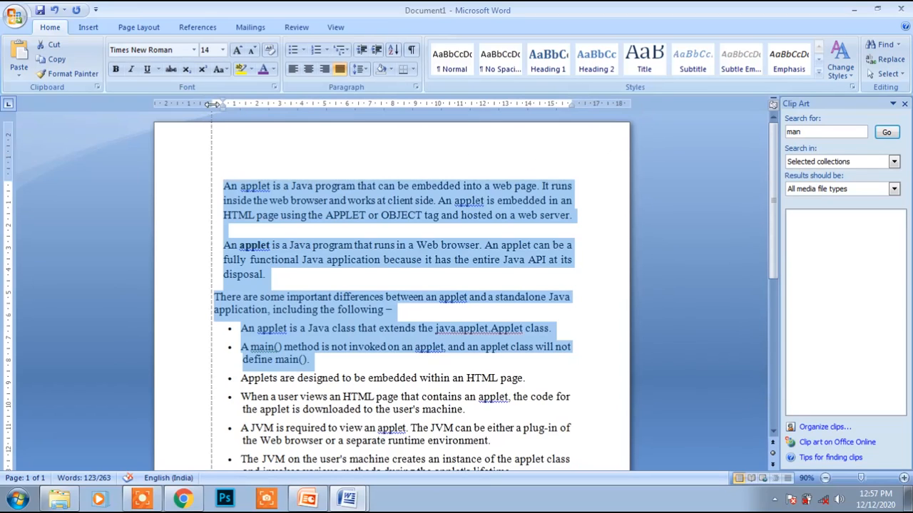
{"action": "left_click_drag", "start_coordinate": [212, 104], "coordinate": [182, 104]}
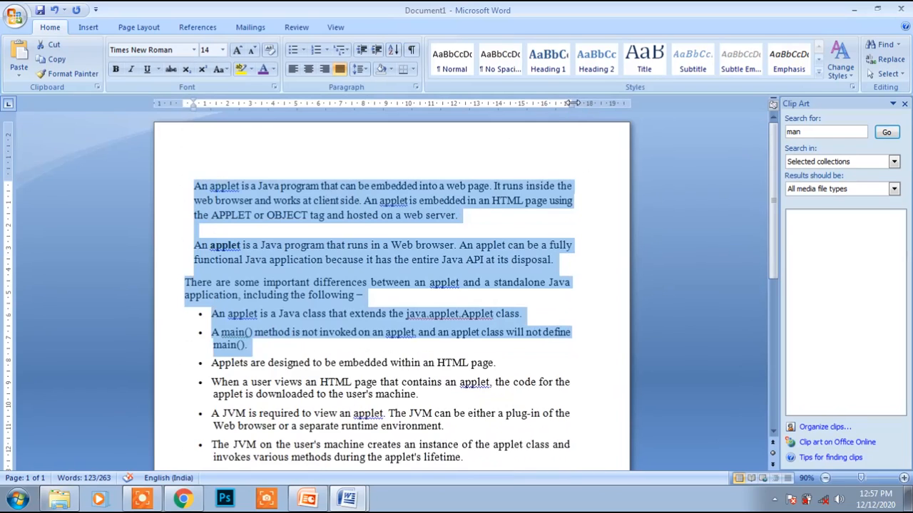
{"action": "left_click_drag", "start_coordinate": [569, 103], "coordinate": [610, 106]}
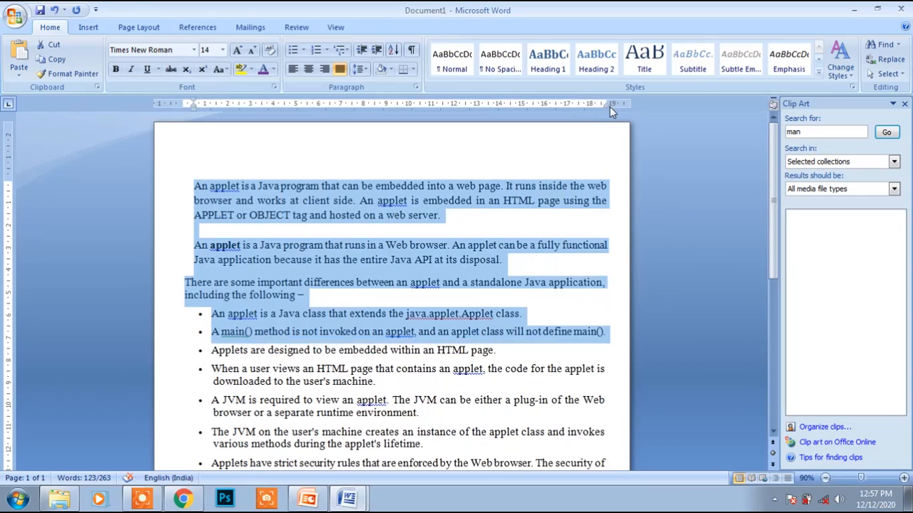
- Narrow the text area to about 14.7 cm by moving both page margins inward on the ruler
{"action": "left_click_drag", "start_coordinate": [606, 103], "coordinate": [567, 103]}
{"action": "left_click_drag", "start_coordinate": [188, 106], "coordinate": [245, 105]}
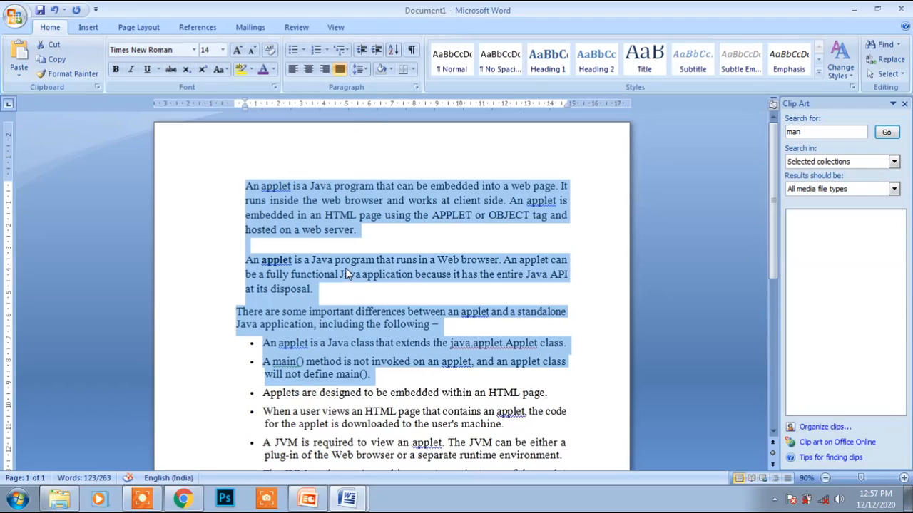
{"action": "left_click", "coordinate": [349, 293]}
- Try left, centre and right alignment on the first paragraph, and set it back to justified
{"action": "left_click_drag", "start_coordinate": [245, 186], "coordinate": [362, 235]}
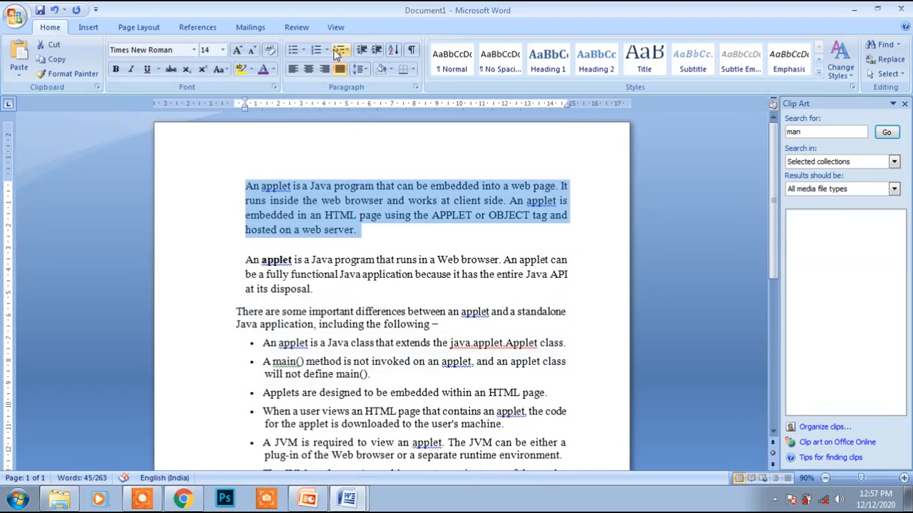
{"action": "left_click", "coordinate": [293, 69]}
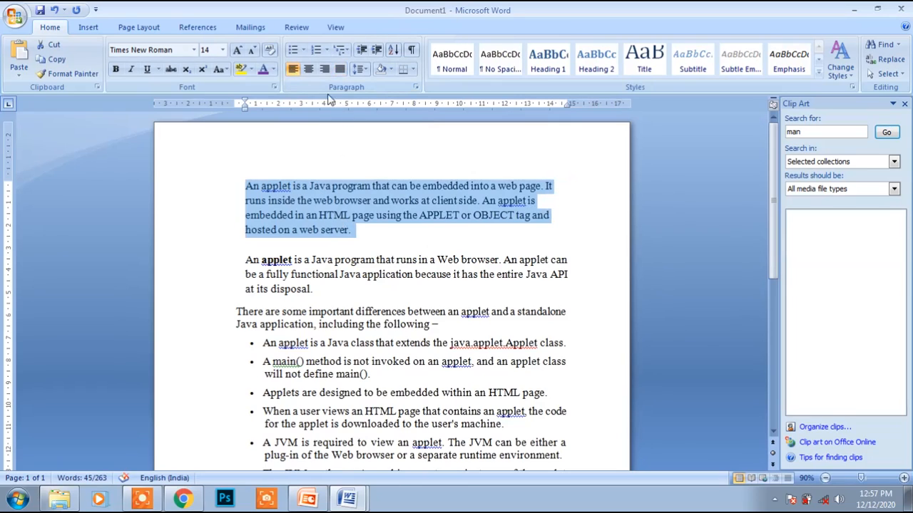
{"action": "left_click", "coordinate": [309, 70]}
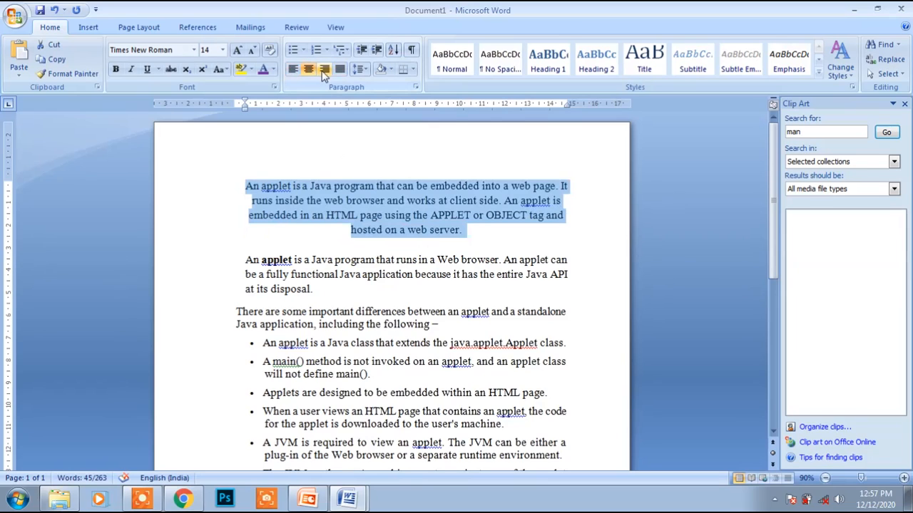
{"action": "left_click", "coordinate": [322, 71]}
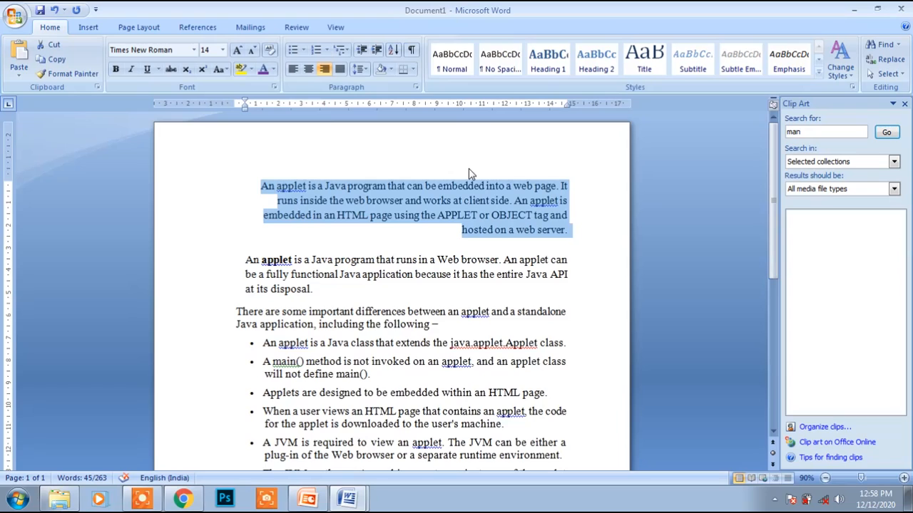
{"action": "left_click", "coordinate": [340, 71]}
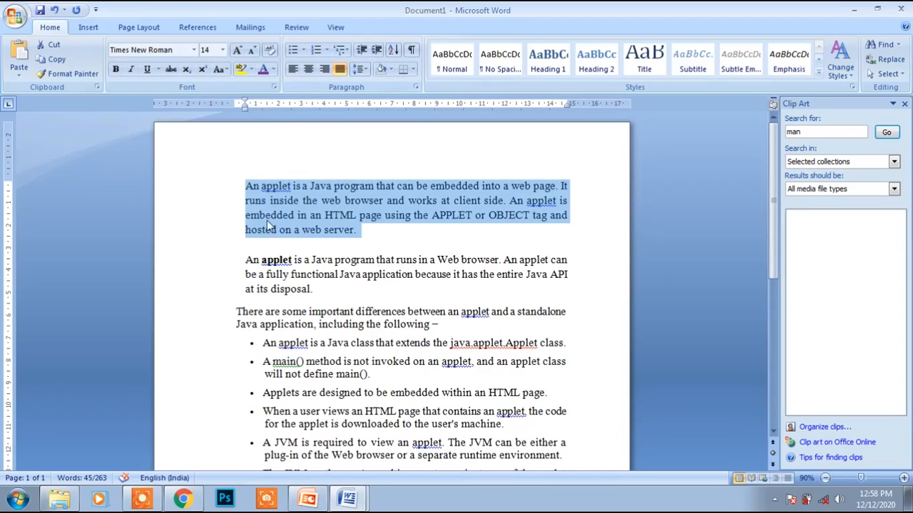
- Try left, centre and right alignment on the whole document's text, and return everything to justified
{"action": "left_click_drag", "start_coordinate": [251, 184], "coordinate": [508, 423]}
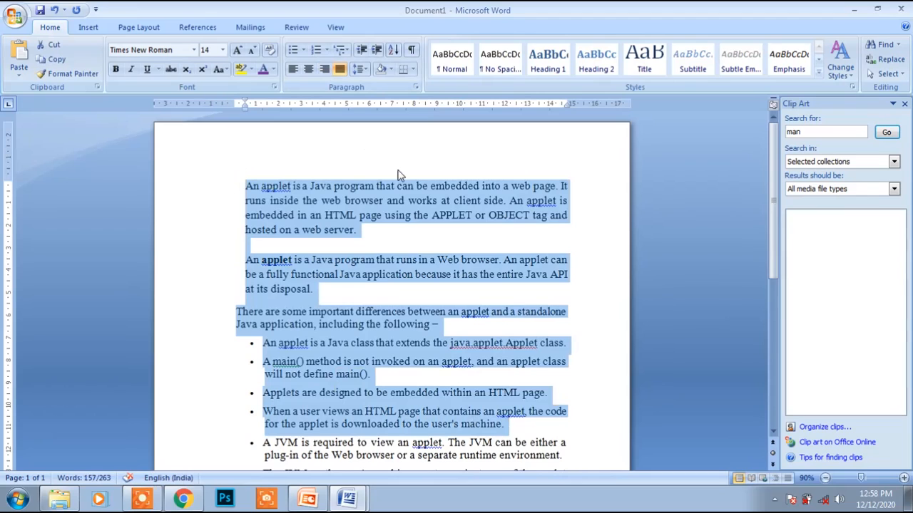
{"action": "key", "text": "ctrl+a"}
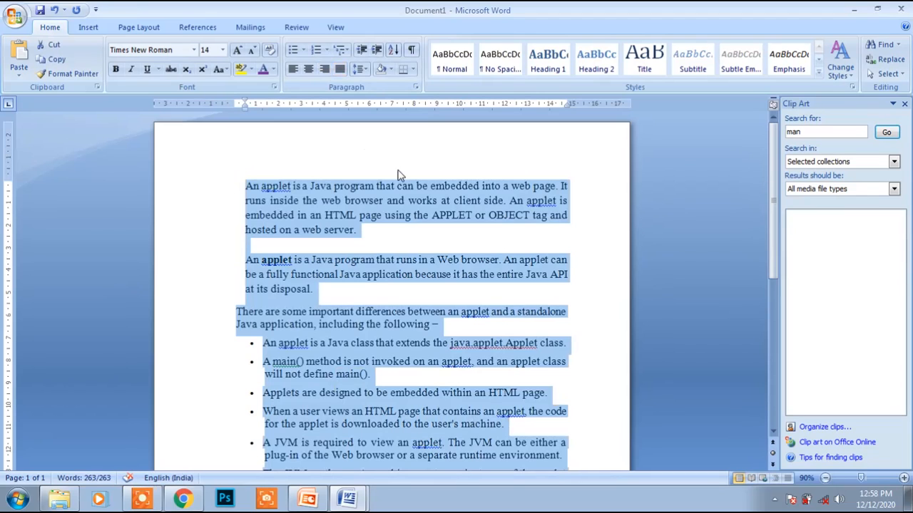
{"action": "left_click", "coordinate": [293, 69]}
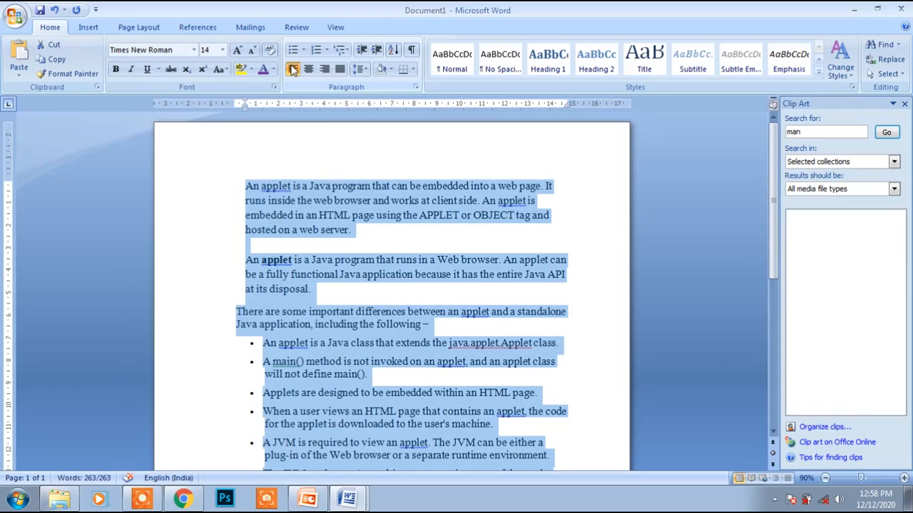
{"action": "left_click", "coordinate": [306, 72]}
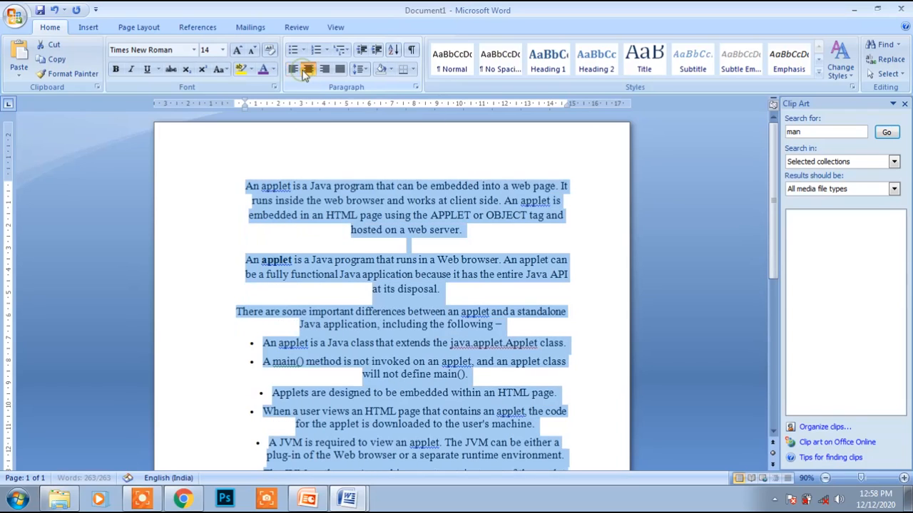
{"action": "left_click", "coordinate": [325, 71]}
{"action": "left_click", "coordinate": [341, 73]}
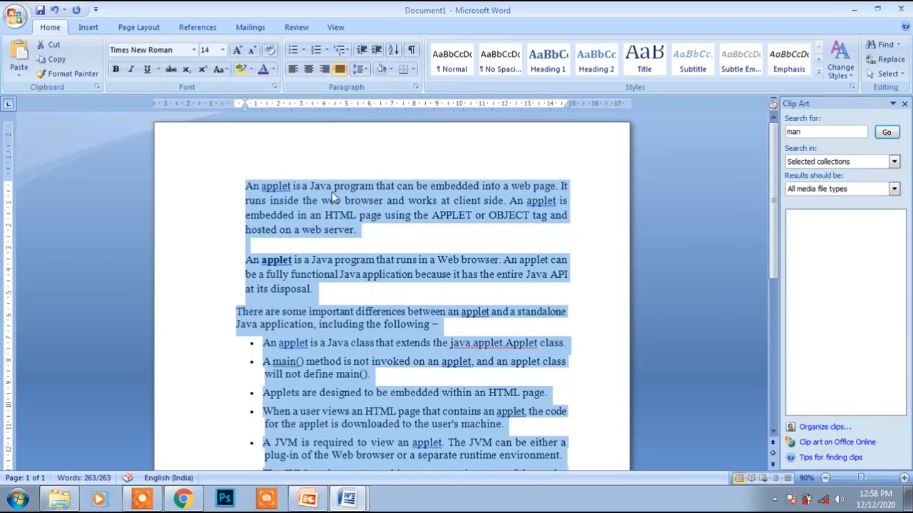
- Switch to PowerPoint and view slide 10, Lists Setting, about changing the bullet to a symbol
{"action": "left_click", "coordinate": [308, 500]}
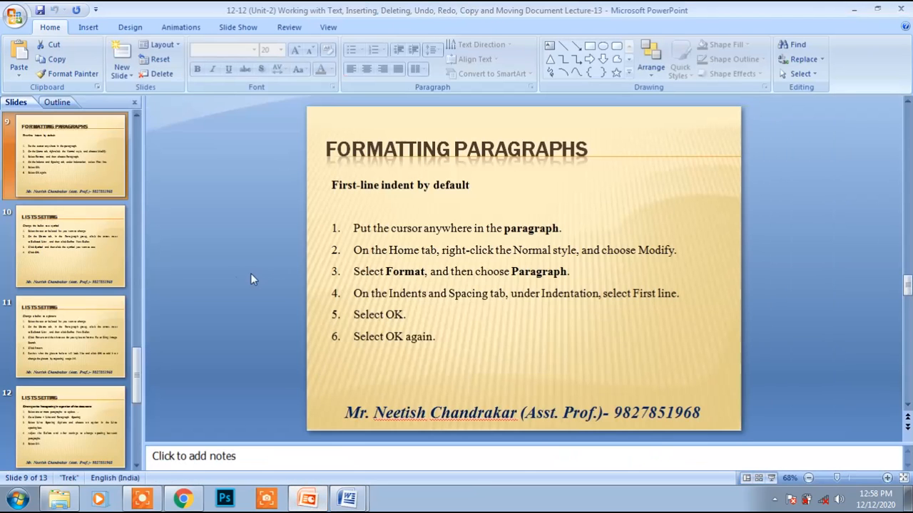
{"action": "left_click", "coordinate": [71, 255]}
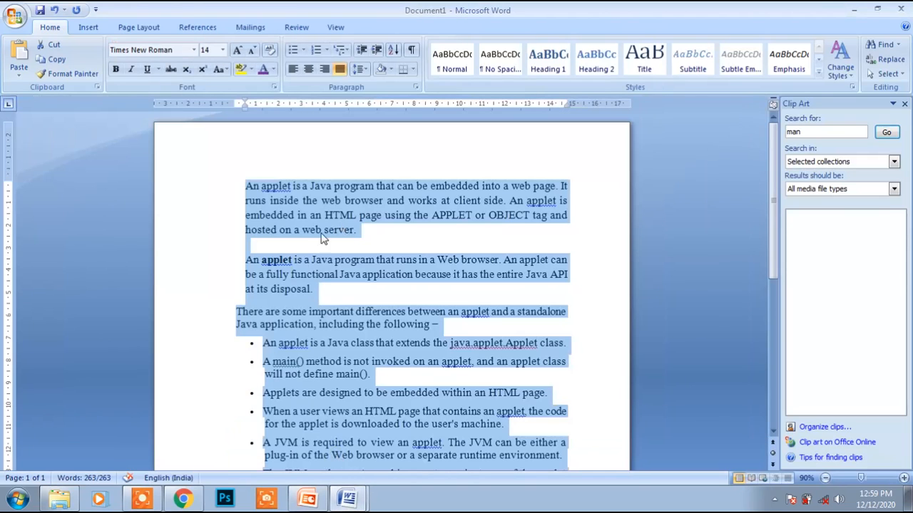
- Split the first paragraph in the Word document into four lines, breaking after "program that", "web page." and "web browser and"
{"action": "left_click", "coordinate": [265, 216]}
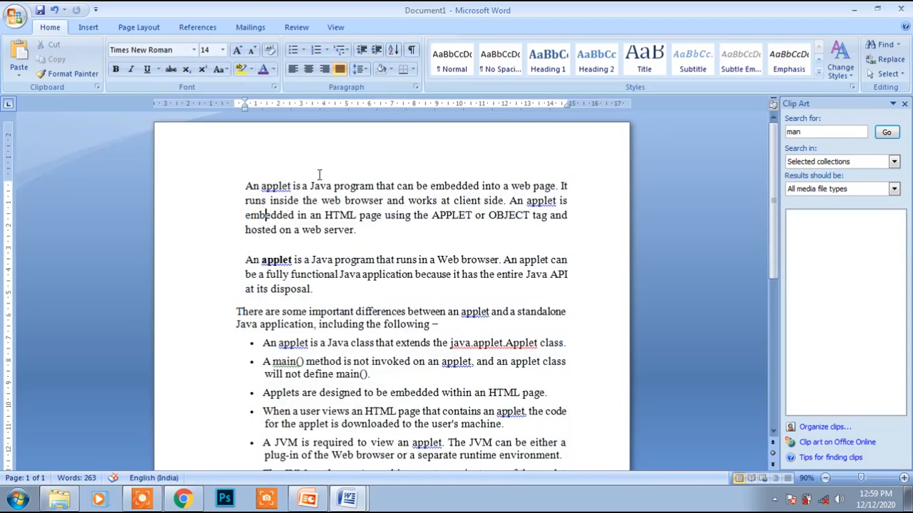
{"action": "left_click", "coordinate": [396, 186]}
{"action": "key", "text": "Return"}
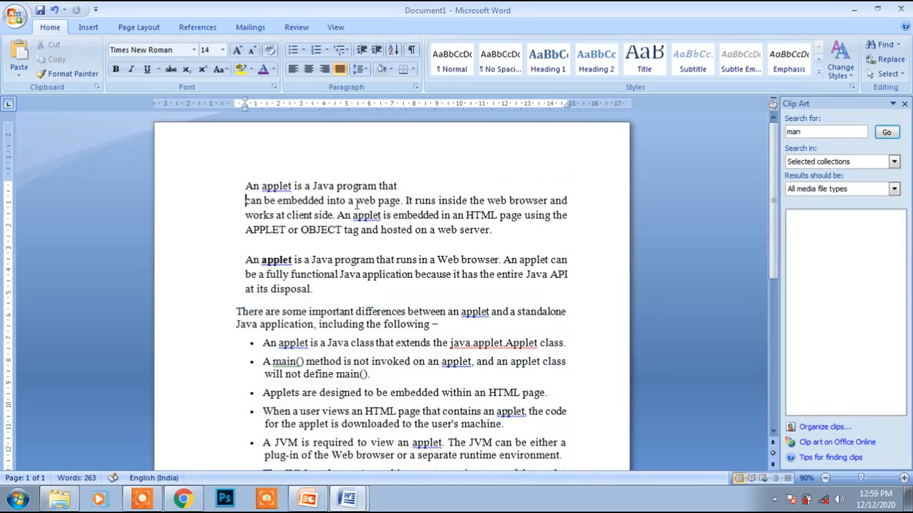
{"action": "left_click", "coordinate": [409, 204]}
{"action": "key", "text": "Return"}
{"action": "left_click", "coordinate": [413, 215]}
{"action": "key", "text": "Return"}
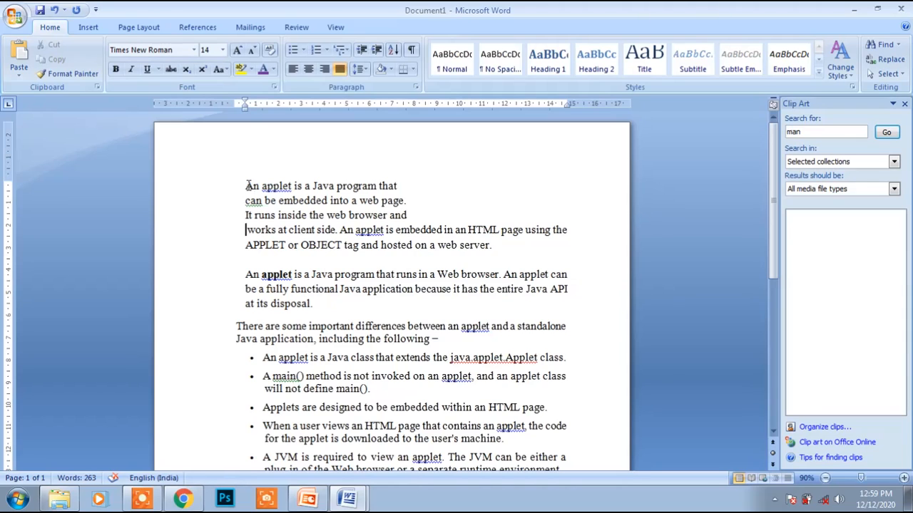
- Apply arrow bullets from the bullet library to the four lines of the first paragraph
{"action": "left_click_drag", "start_coordinate": [246, 185], "coordinate": [261, 242]}
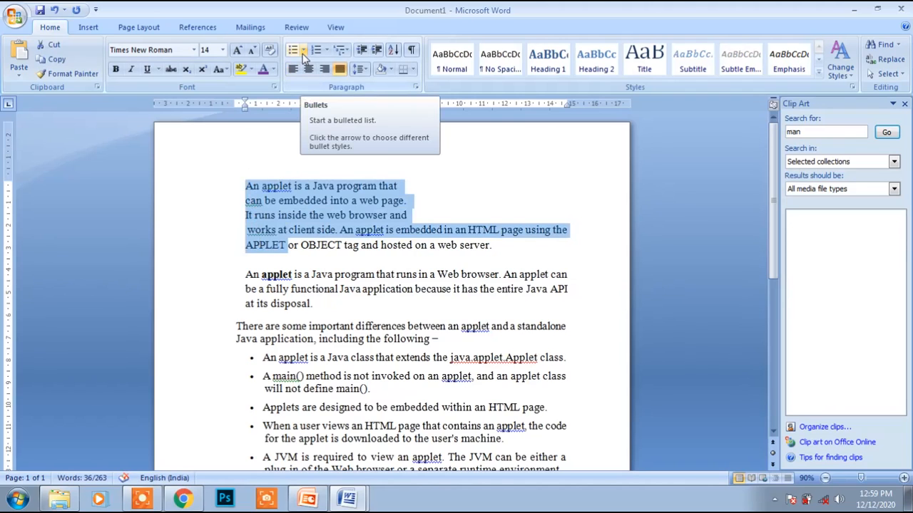
{"action": "left_click", "coordinate": [303, 56]}
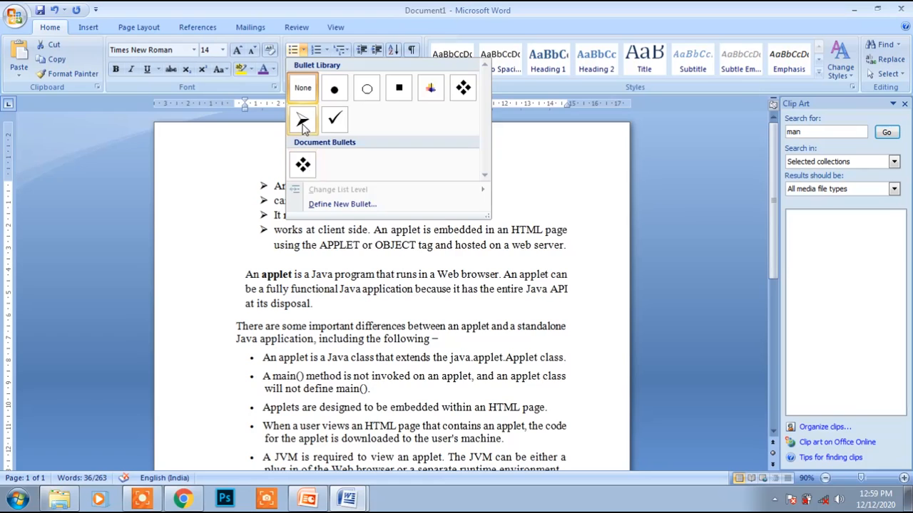
{"action": "left_click", "coordinate": [302, 119]}
{"action": "left_click", "coordinate": [289, 248]}
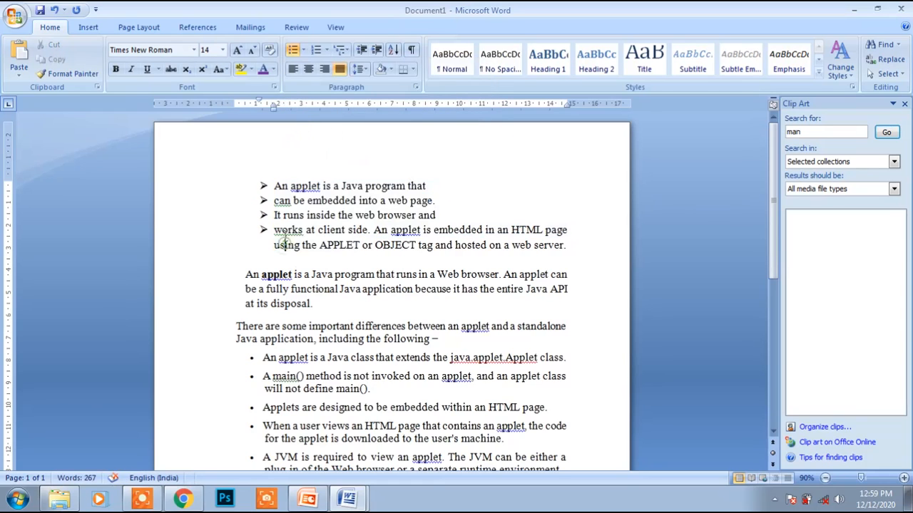
- Split the line starting with "works at client side" into four, breaking after "applet is", "HTML page" and "OBJECT"
{"action": "left_click", "coordinate": [433, 229]}
{"action": "key", "text": "Return"}
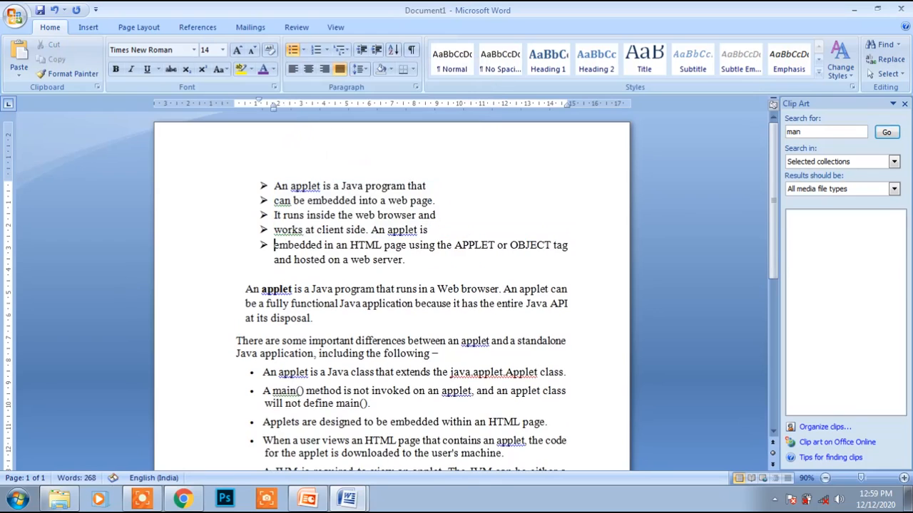
{"action": "left_click", "coordinate": [410, 244]}
{"action": "key", "text": "Return"}
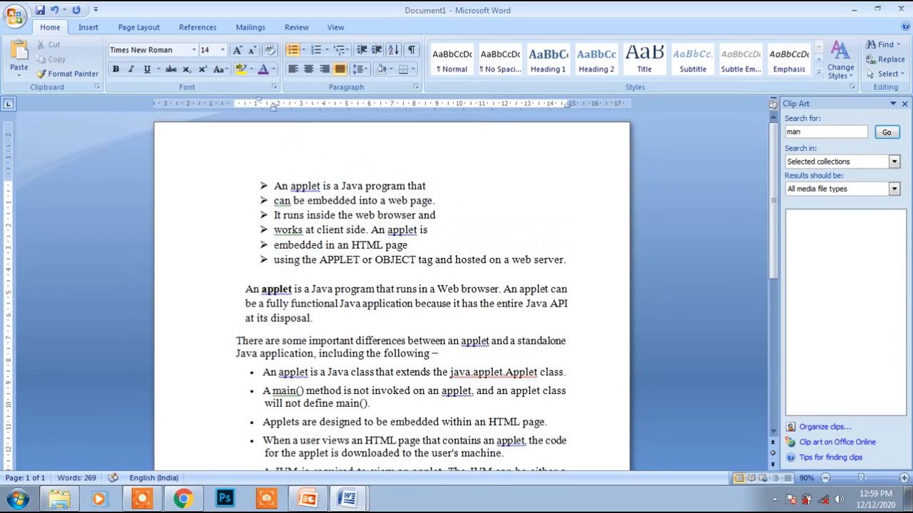
{"action": "left_click", "coordinate": [418, 259]}
{"action": "key", "text": "Return"}
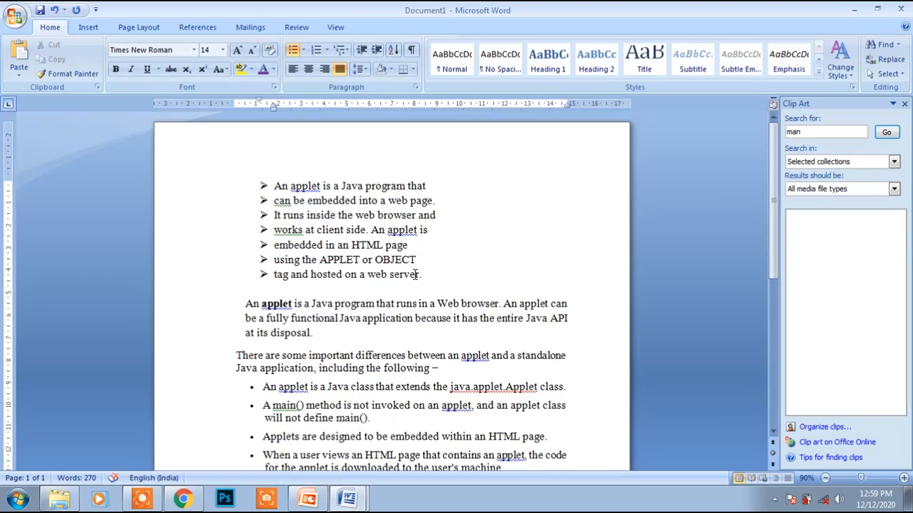
- Remove the arrow bullets from the seven lines at the start of the document and apply filled square bullets instead
{"action": "left_click_drag", "start_coordinate": [435, 275], "coordinate": [277, 179]}
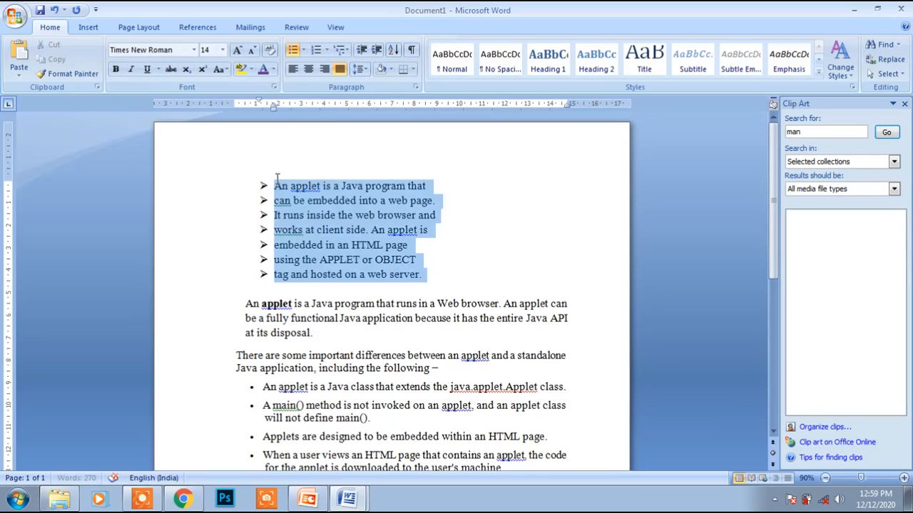
{"action": "left_click", "coordinate": [304, 51]}
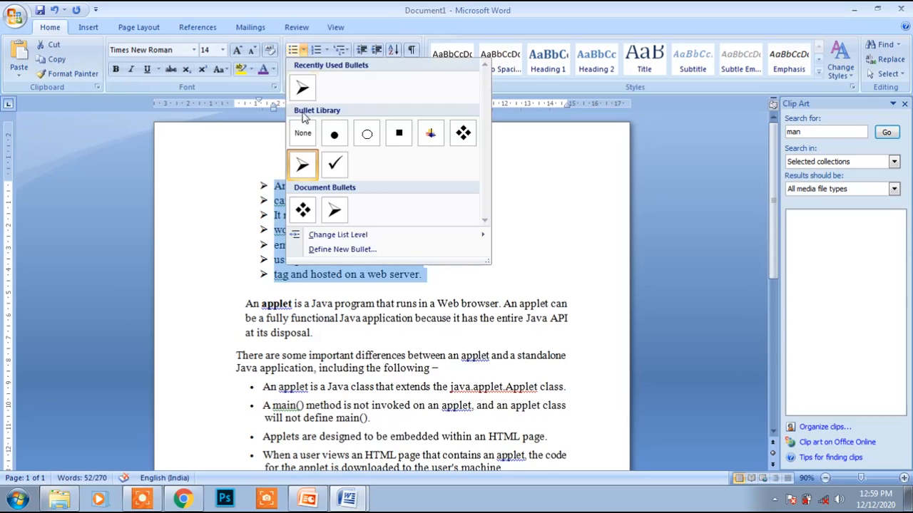
{"action": "left_click", "coordinate": [301, 134]}
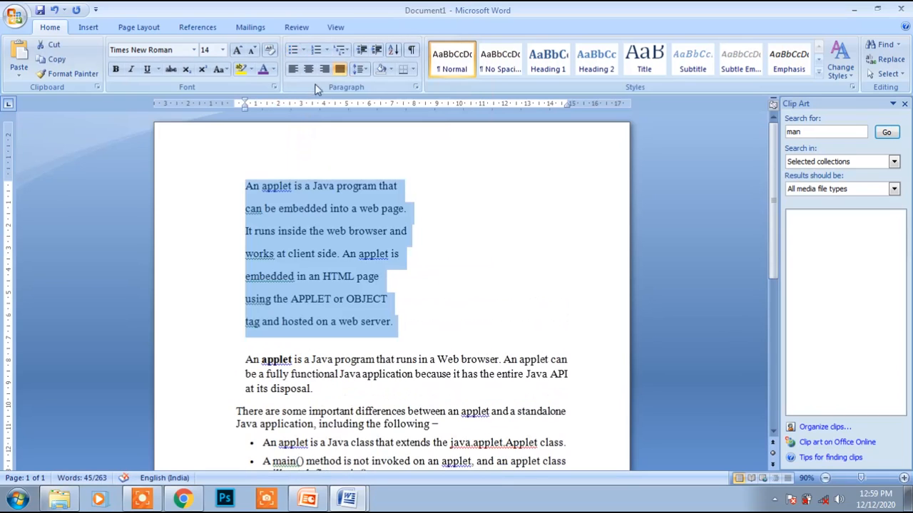
{"action": "left_click", "coordinate": [303, 50]}
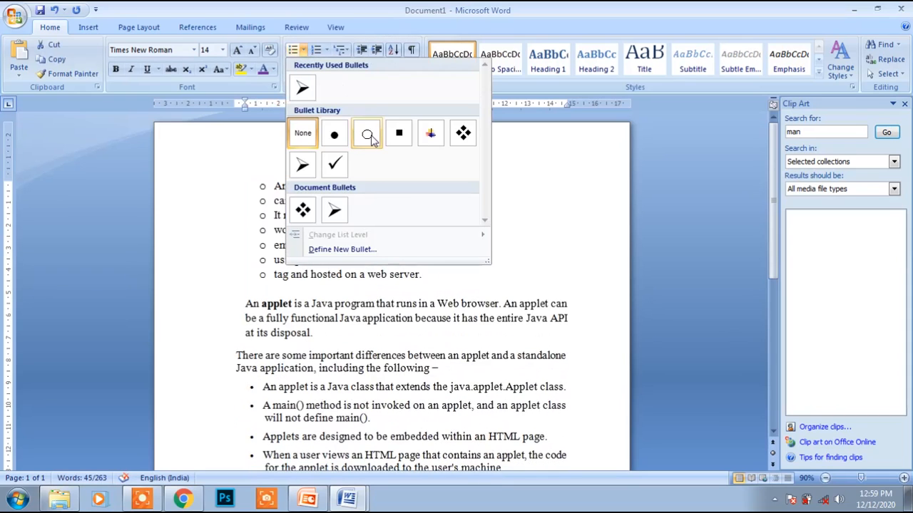
{"action": "left_click", "coordinate": [403, 135]}
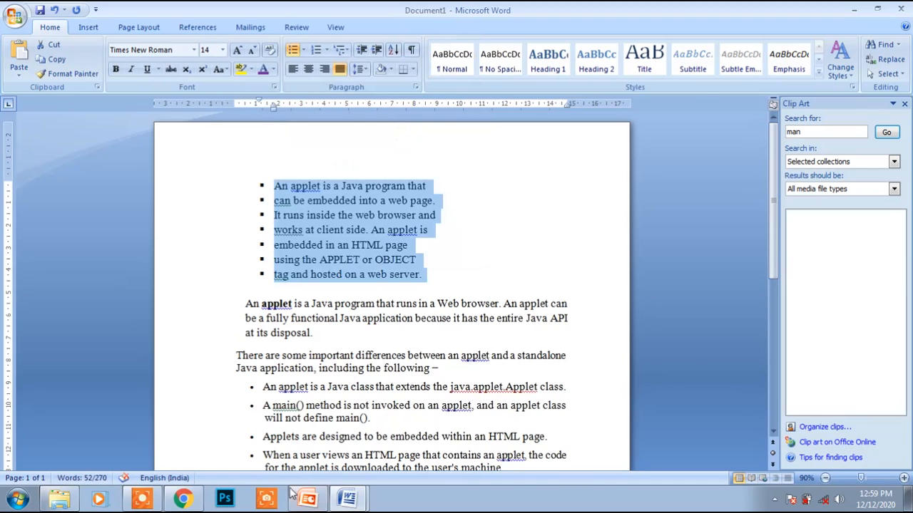
- Switch to PowerPoint and view slide 12, Lists Setting, about changing the line spacing in a portion of the document
{"action": "left_click", "coordinate": [300, 498]}
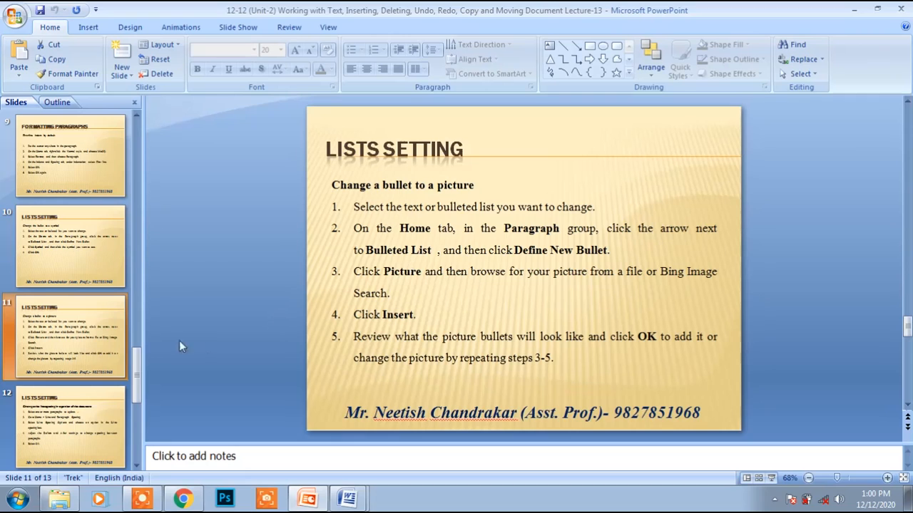
{"action": "left_click", "coordinate": [62, 422]}
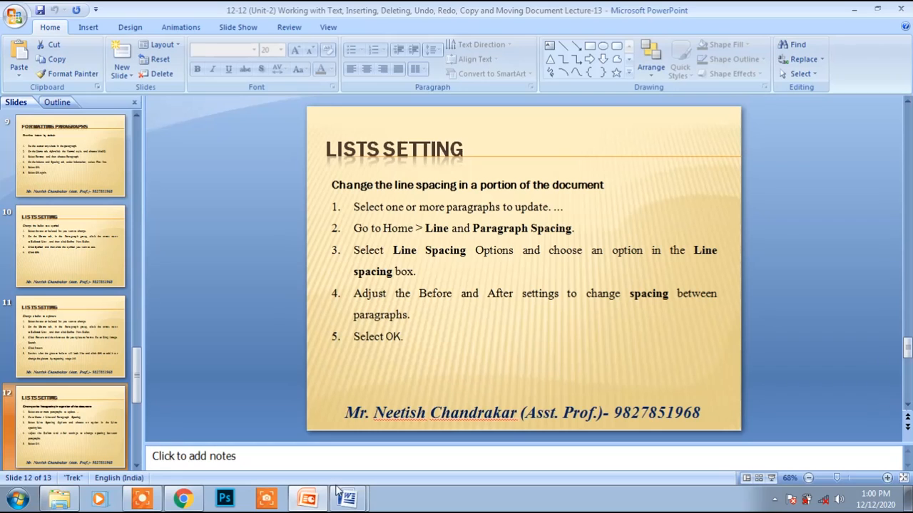
- Switch to Word and set the line spacing of the seven square-bulleted lines to 1.5
{"action": "left_click", "coordinate": [340, 450]}
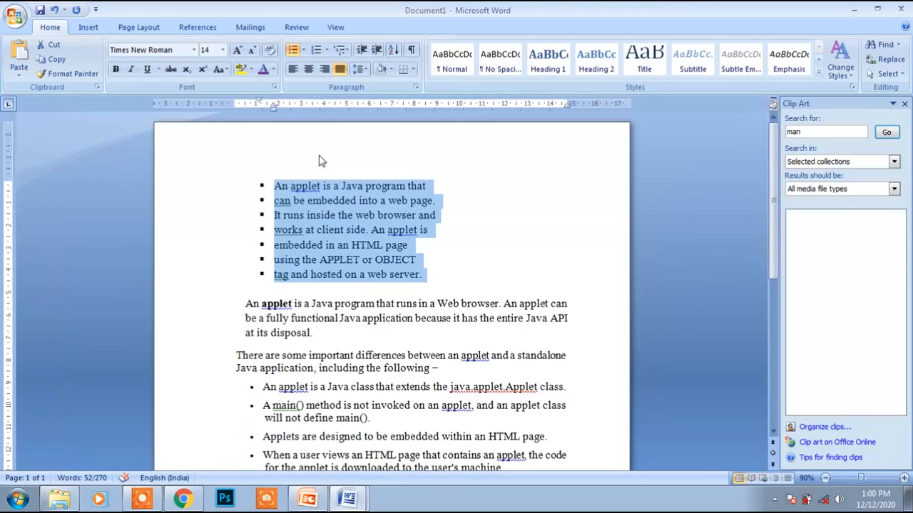
{"action": "left_click", "coordinate": [269, 176]}
{"action": "left_click_drag", "start_coordinate": [275, 188], "coordinate": [428, 276]}
{"action": "left_click", "coordinate": [364, 69]}
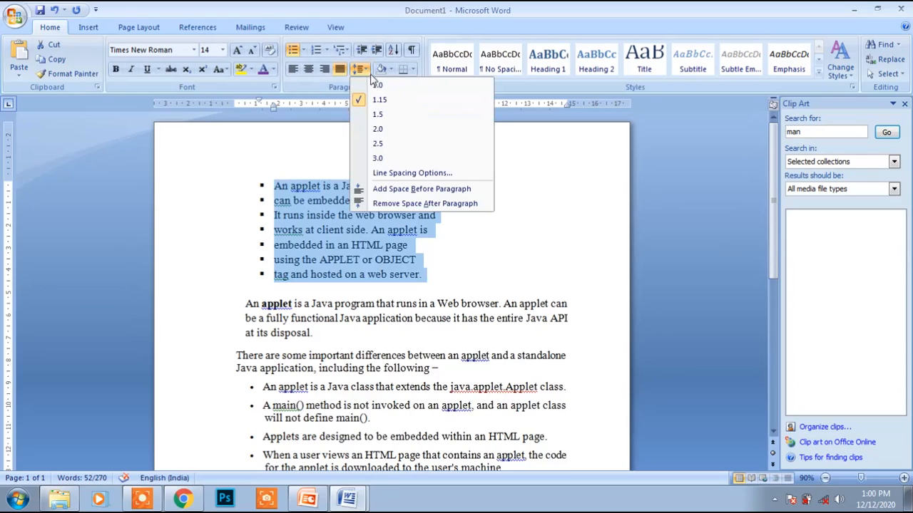
{"action": "left_click", "coordinate": [378, 115]}
- Increase the line spacing of the bulleted lines step by step to 2.0, 2.5 and 3.0
{"action": "left_click", "coordinate": [362, 71]}
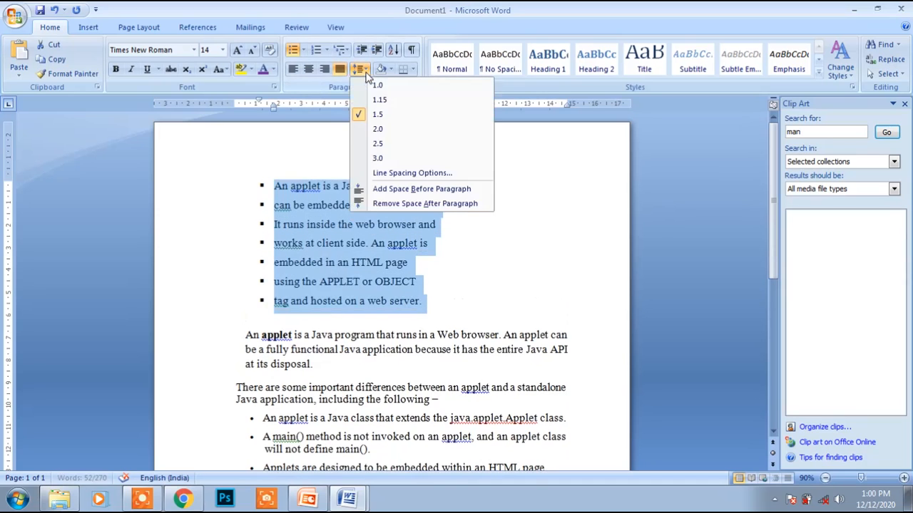
{"action": "left_click", "coordinate": [380, 128]}
{"action": "left_click", "coordinate": [363, 70]}
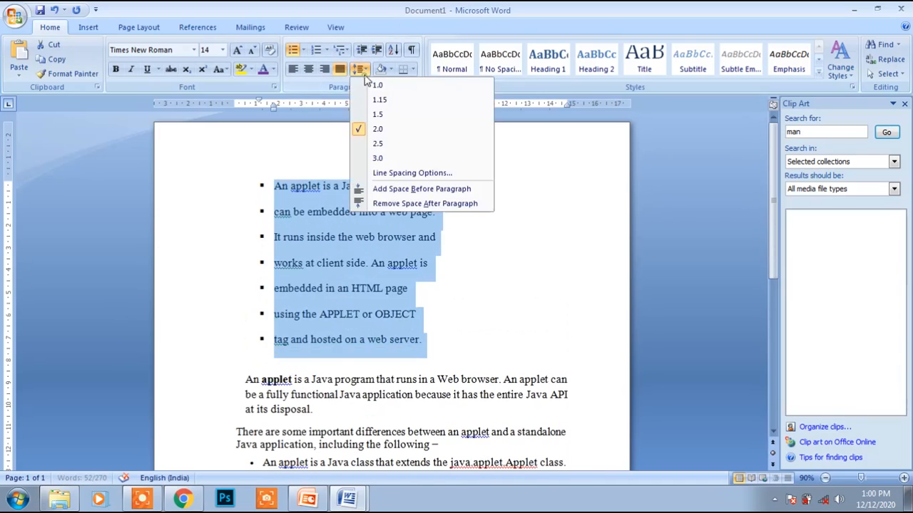
{"action": "left_click", "coordinate": [378, 144]}
{"action": "left_click", "coordinate": [361, 69]}
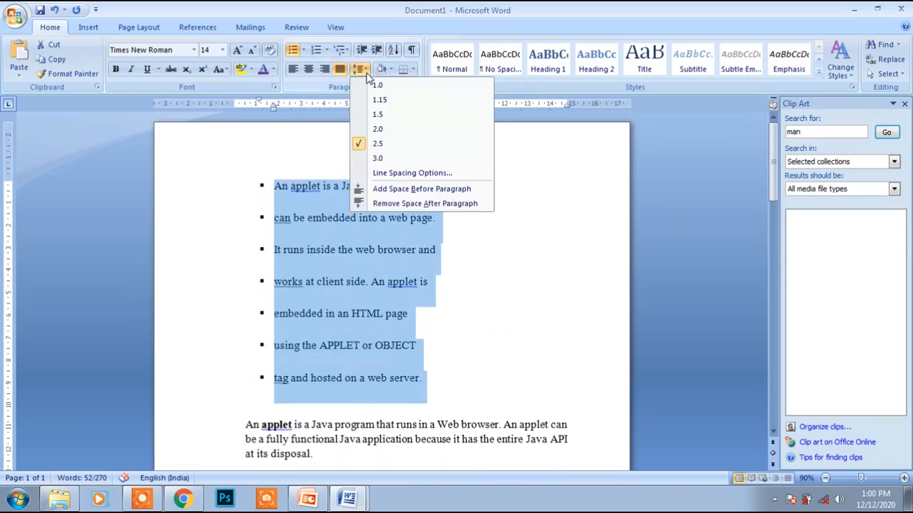
{"action": "left_click", "coordinate": [377, 158]}
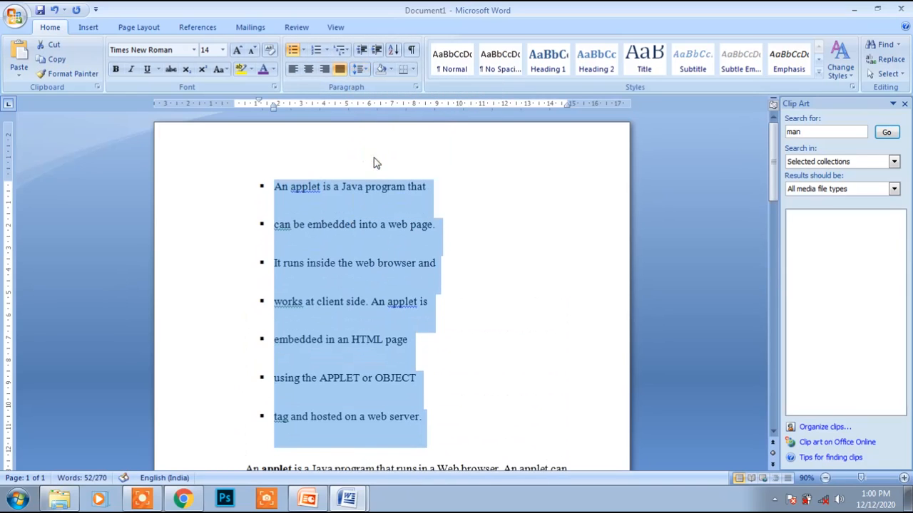
- Add space before each of the selected bulleted paragraphs, then remove that space again
{"action": "left_click", "coordinate": [360, 70]}
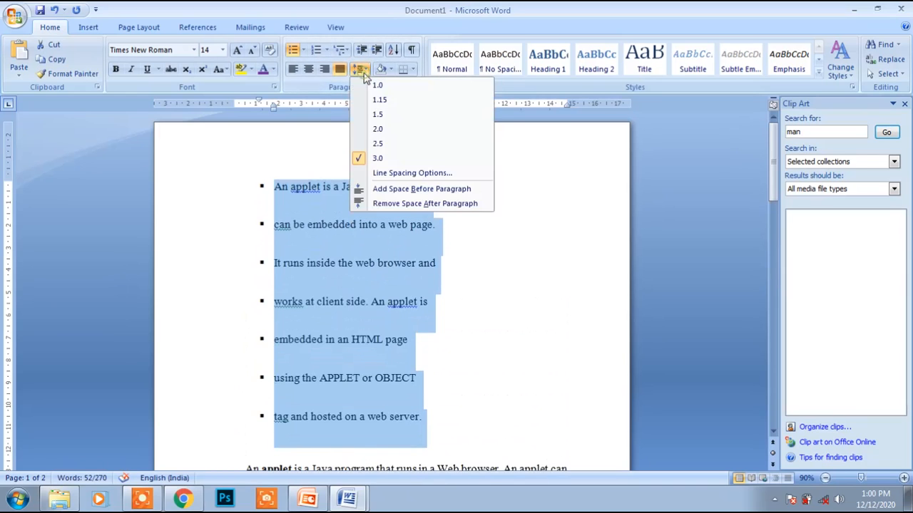
{"action": "left_click", "coordinate": [419, 188]}
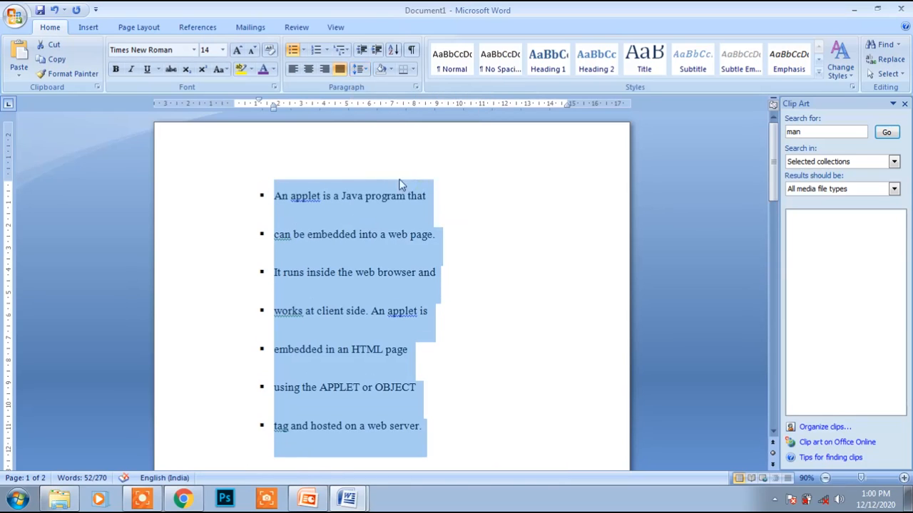
{"action": "left_click", "coordinate": [363, 72]}
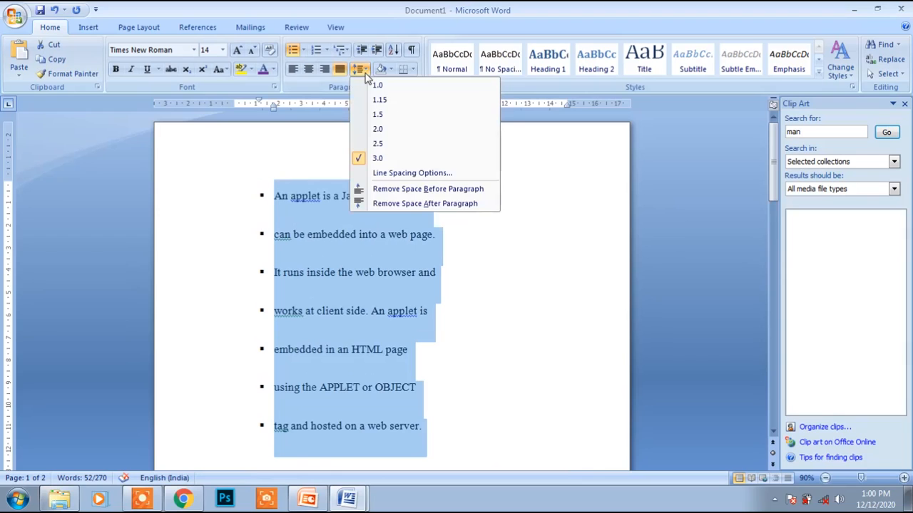
{"action": "left_click", "coordinate": [400, 190]}
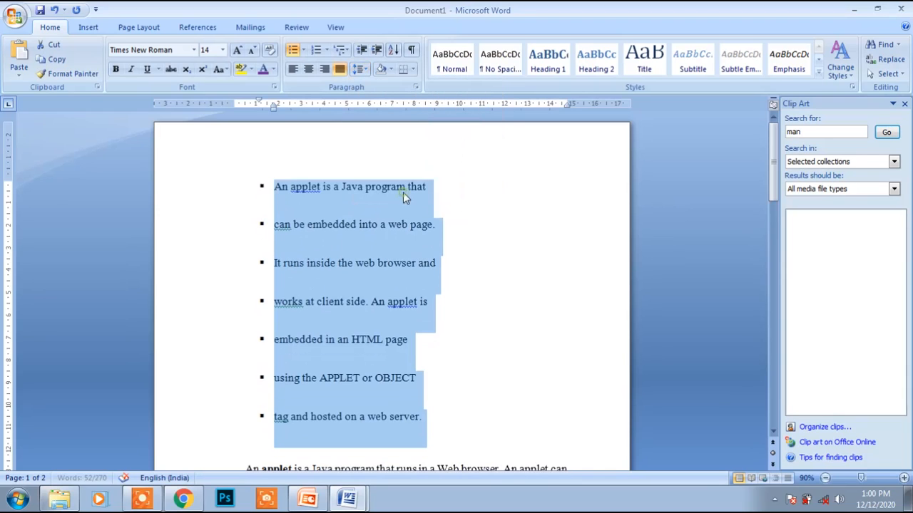
- Remove the space after the selected bulleted paragraphs and set their line spacing to 1.15
{"action": "left_click", "coordinate": [364, 72]}
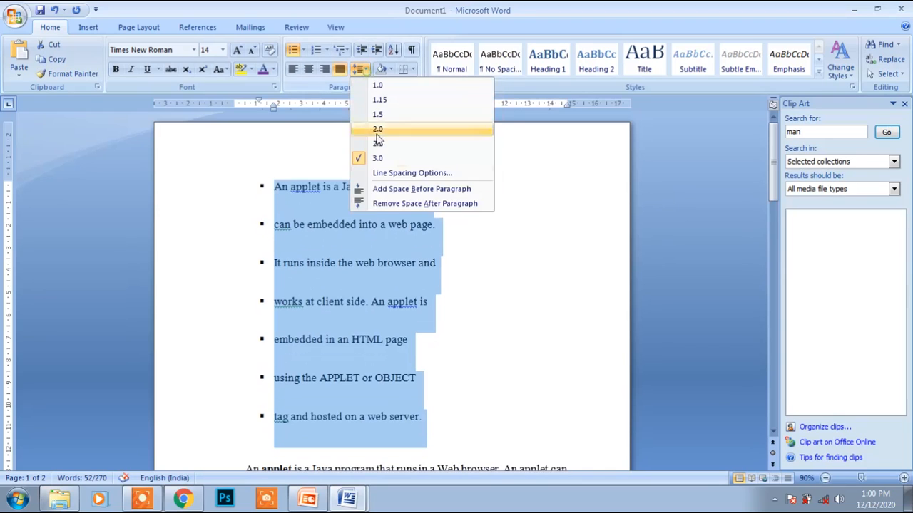
{"action": "left_click", "coordinate": [383, 207]}
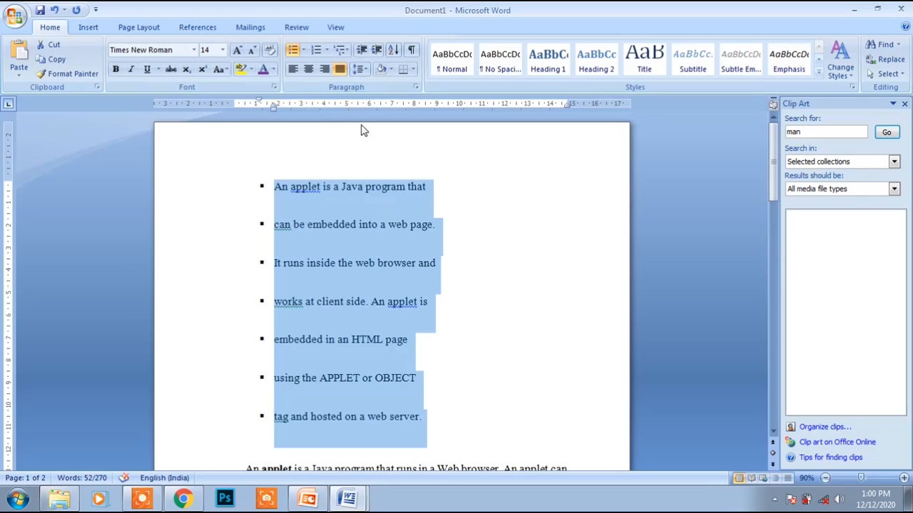
{"action": "left_click", "coordinate": [364, 70]}
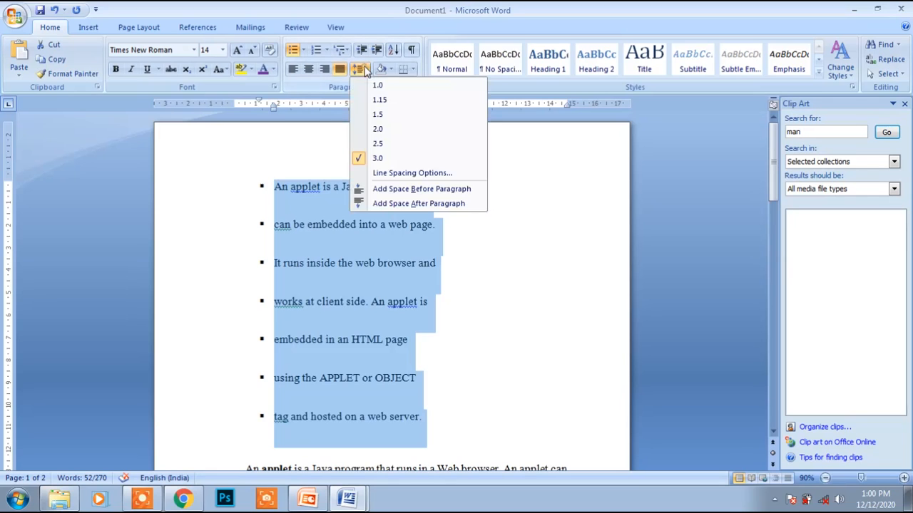
{"action": "left_click", "coordinate": [379, 99]}
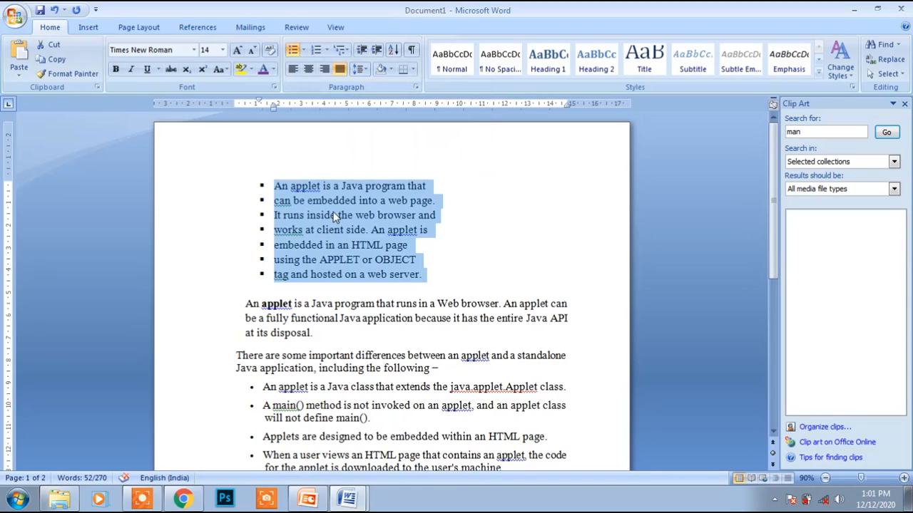
- Switch to PowerPoint and check the closing Thank You slide that follows the line spacing slide
{"action": "left_click", "coordinate": [307, 498]}
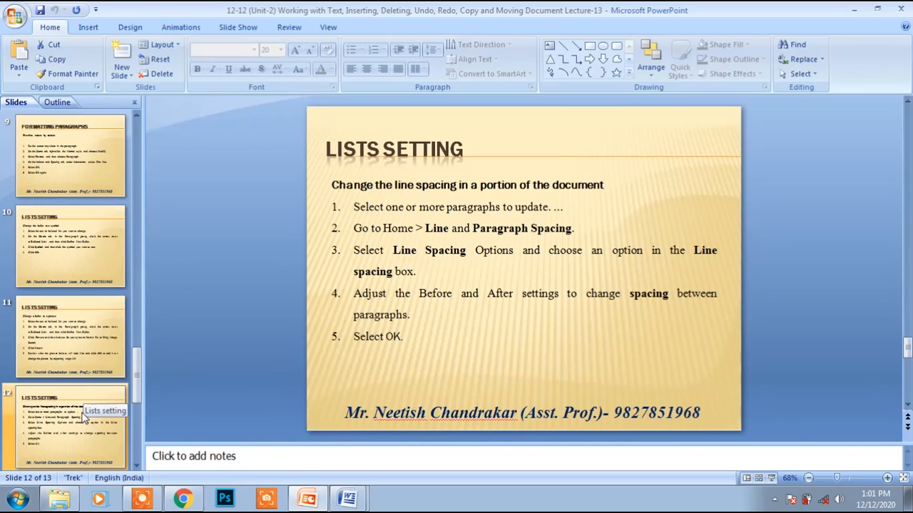
{"action": "key", "text": "Down"}
{"action": "key", "text": "Up"}
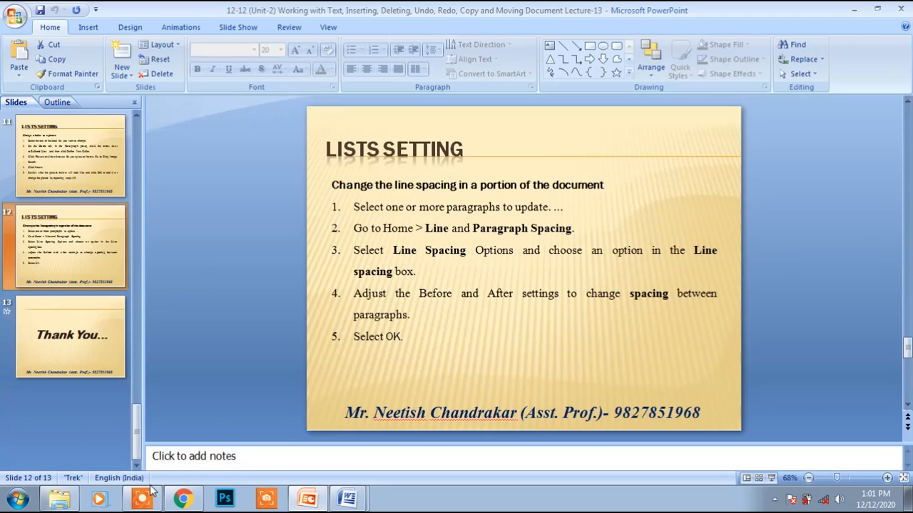
{"action": "left_click", "coordinate": [100, 336]}
{"action": "left_click", "coordinate": [121, 262]}
- Go back through the lecture slides from slide 12 to the Unit-2 Word Processing title slide
{"action": "key", "text": "Up"}
{"action": "key", "text": "Up"}
{"action": "key", "text": "Up"}
{"action": "key", "text": "Up"}
{"action": "key", "text": "Up"}
{"action": "key", "text": "Up"}
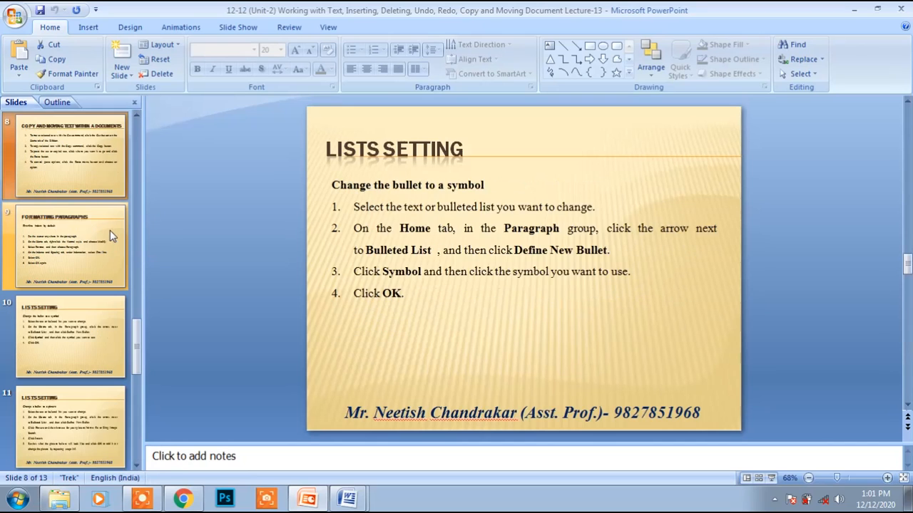
{"action": "key", "text": "Up"}
{"action": "key", "text": "Up"}
{"action": "key", "text": "Up"}
{"action": "key", "text": "Up"}
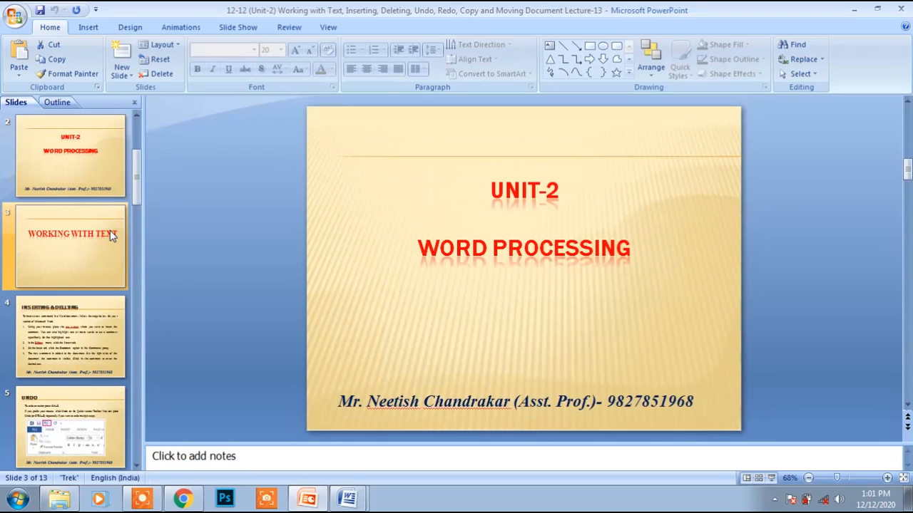